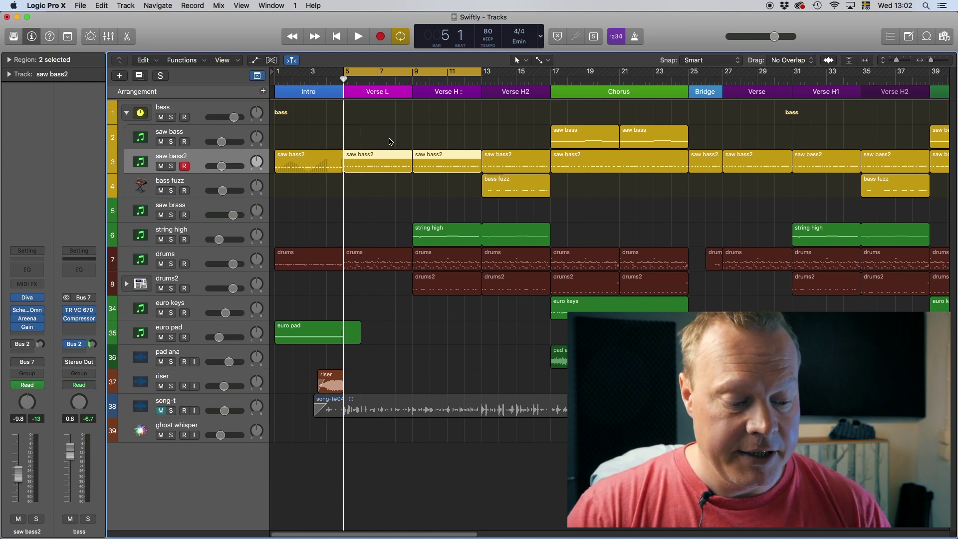
# Step: Audition the arrangement, then stop and return the playhead to bar 5
pyautogui.press('space')
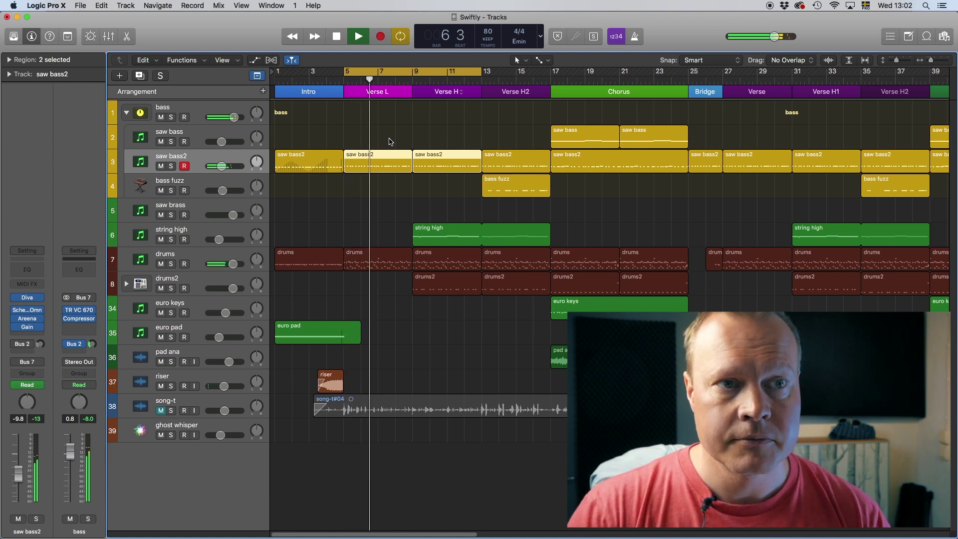
pyautogui.press('space')
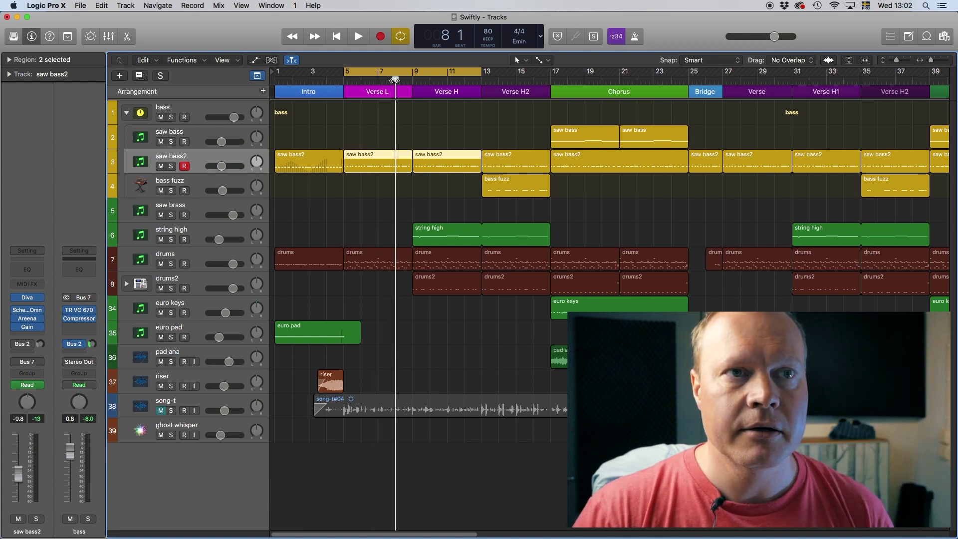
pyautogui.press('space')
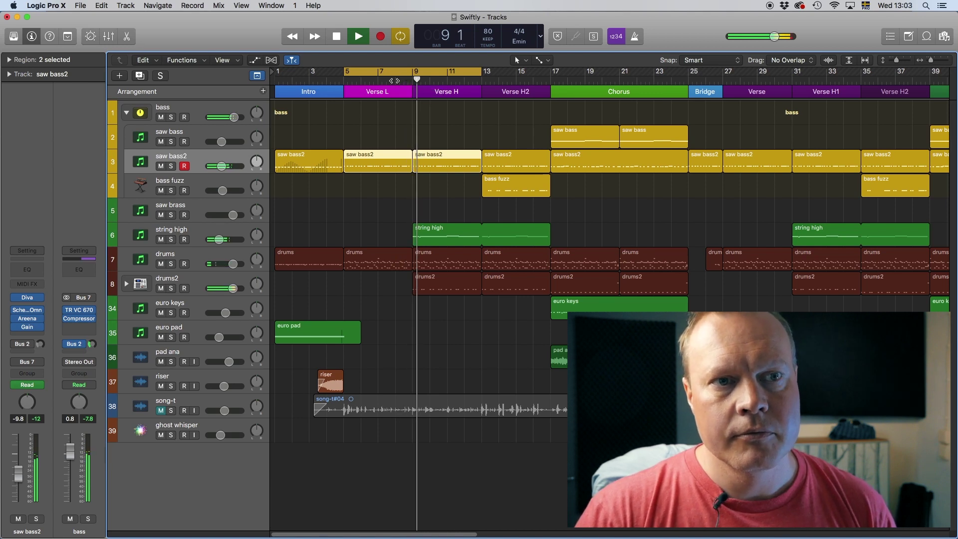
pyautogui.click(334, 38)
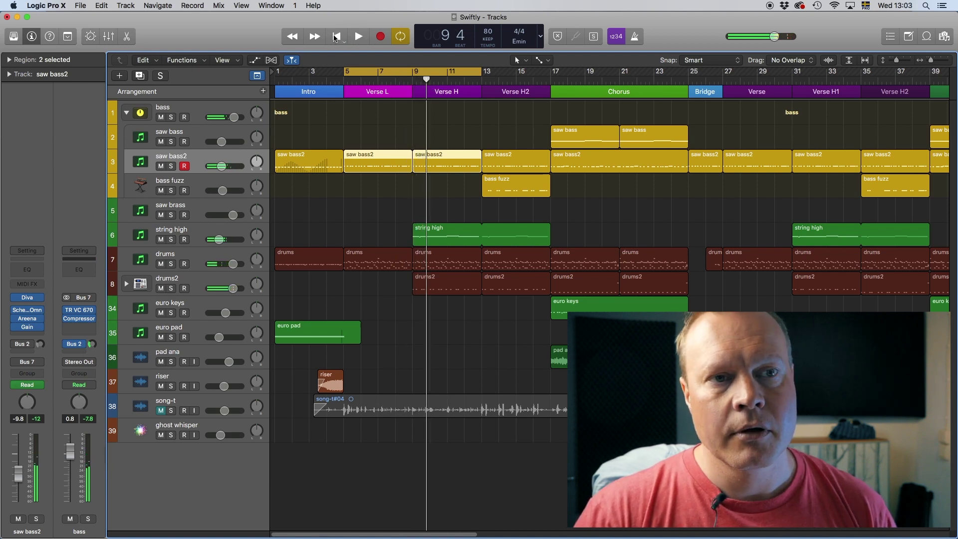
pyautogui.click(346, 70)
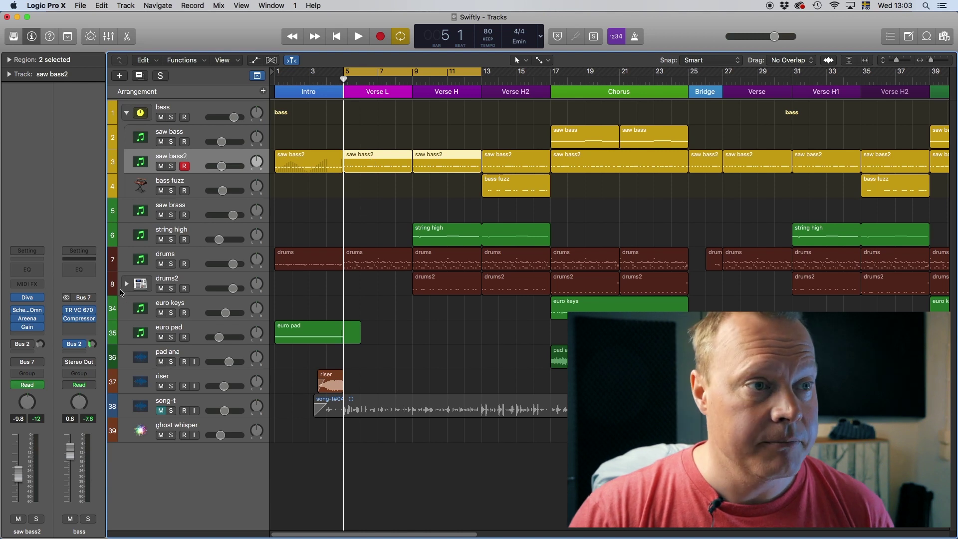
# Step: Open saw bass2's Scheps Omni Channel and set its Side Chain source to Bus 12
pyautogui.click(28, 311)
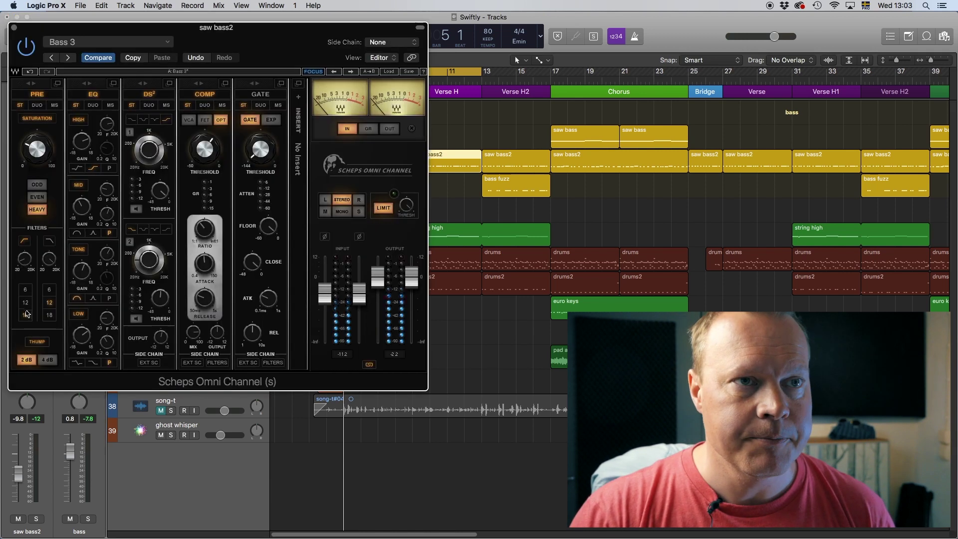
pyautogui.moveTo(264, 31); pyautogui.dragTo(297, 87)
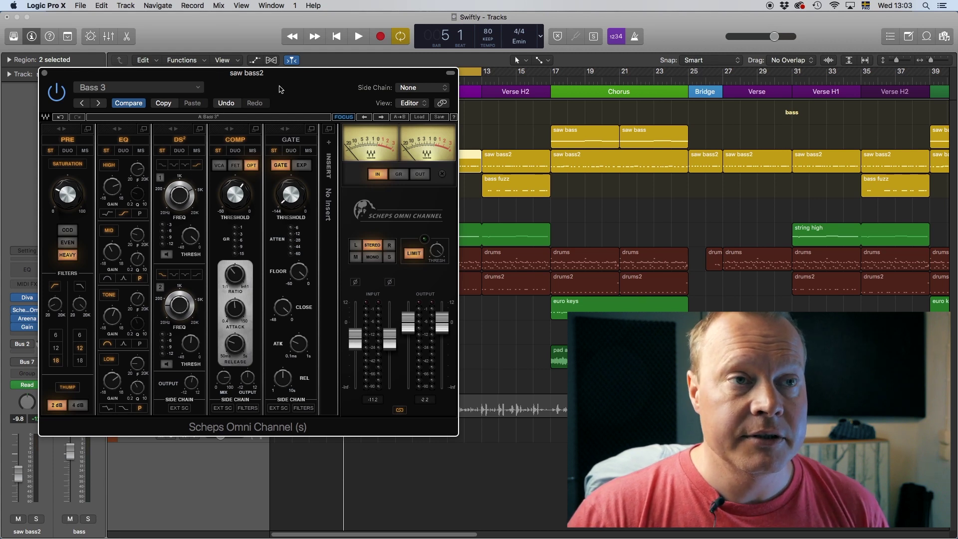
pyautogui.click(429, 89)
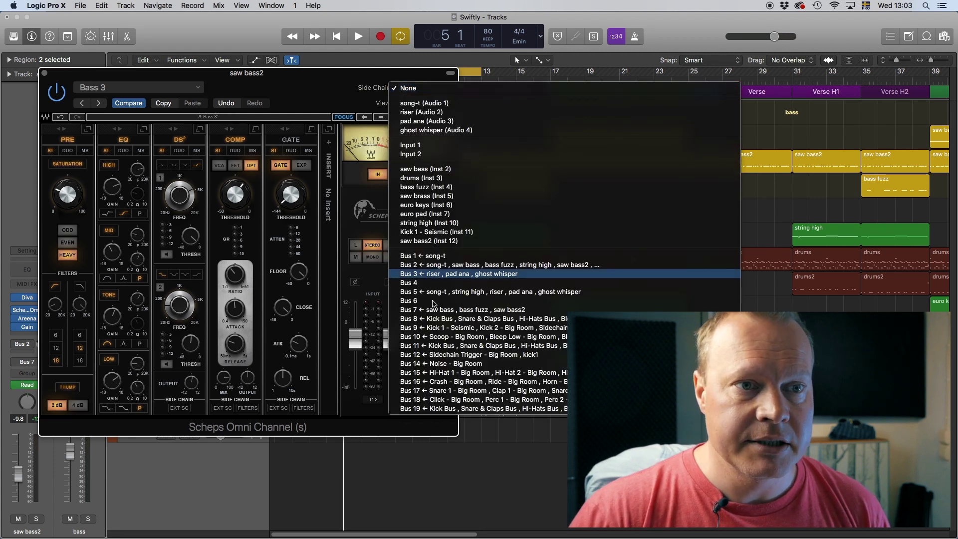
pyautogui.click(438, 356)
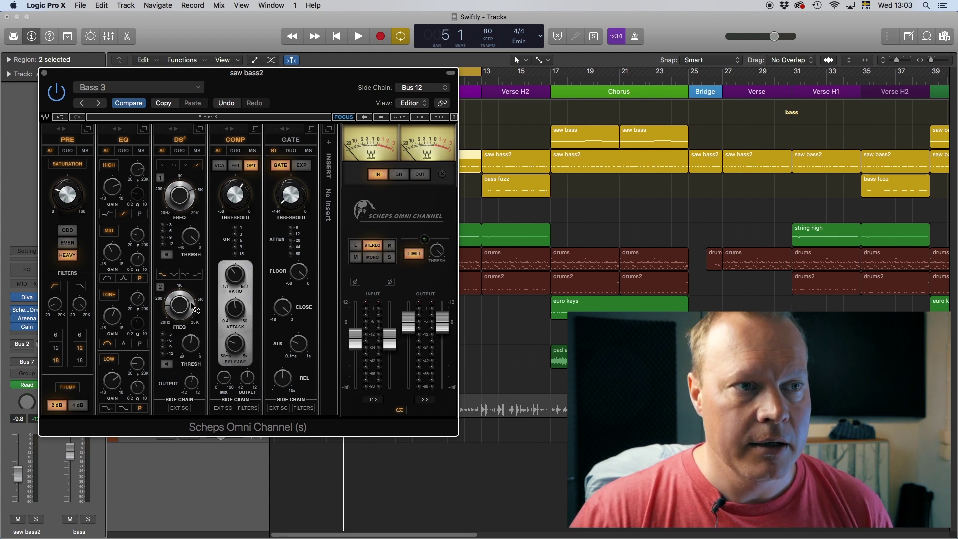
pyautogui.moveTo(180, 309)
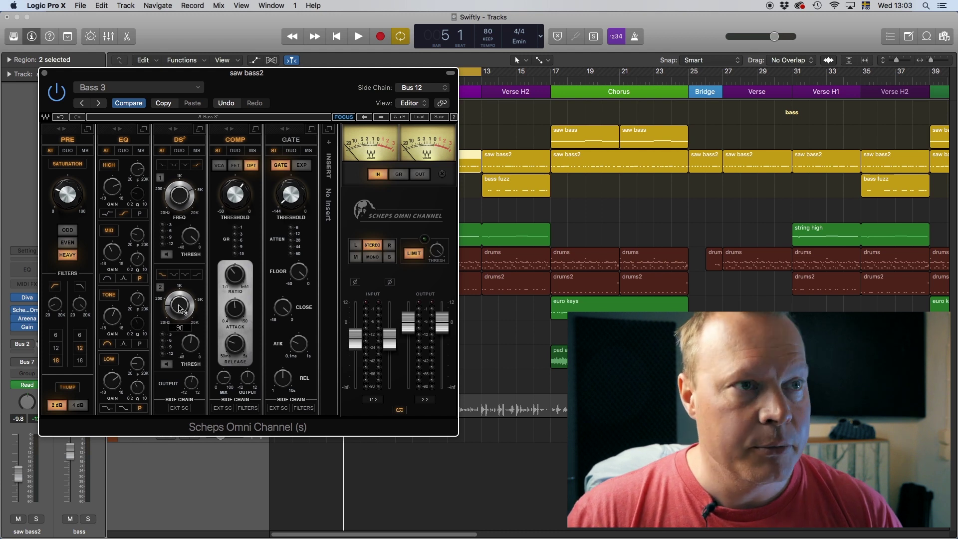
# Step: Solo saw bass2, play it, and raise the DS² band 2 frequency from 90 to 95
pyautogui.press('s')
pyautogui.press('space')
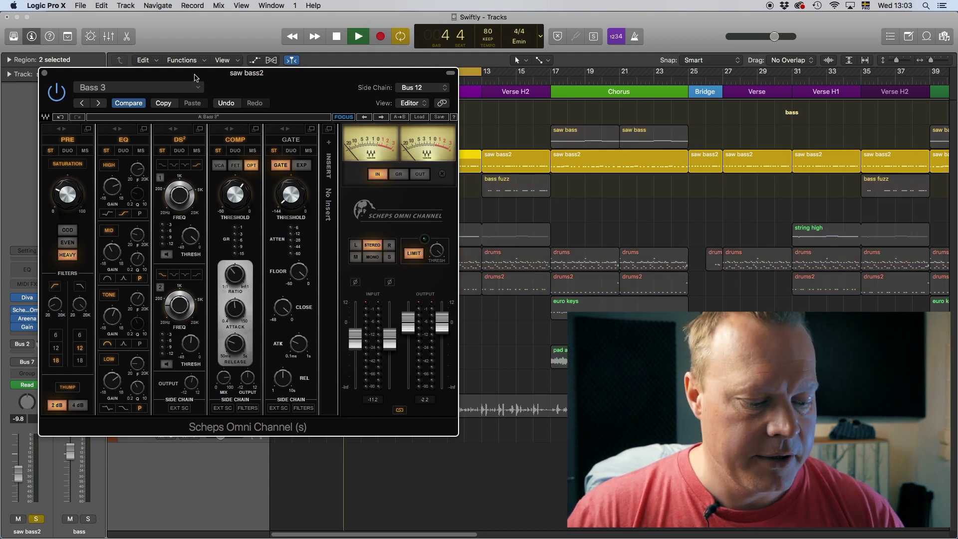
pyautogui.click(178, 308)
pyautogui.moveTo(180, 305)
pyautogui.mouseDown()
pyautogui.moveTo(180, 279)
pyautogui.moveTo(178, 300)
pyautogui.mouseUp()
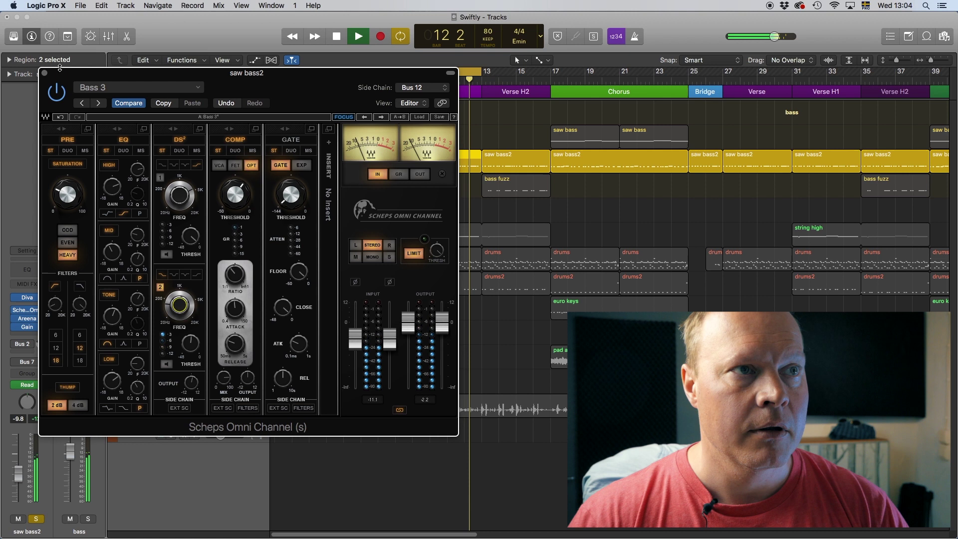
# Step: Stop playback, close the Scheps window, and audition the kick1 Channel EQ low cut before closing it
pyautogui.press('space')
pyautogui.click(44, 73)
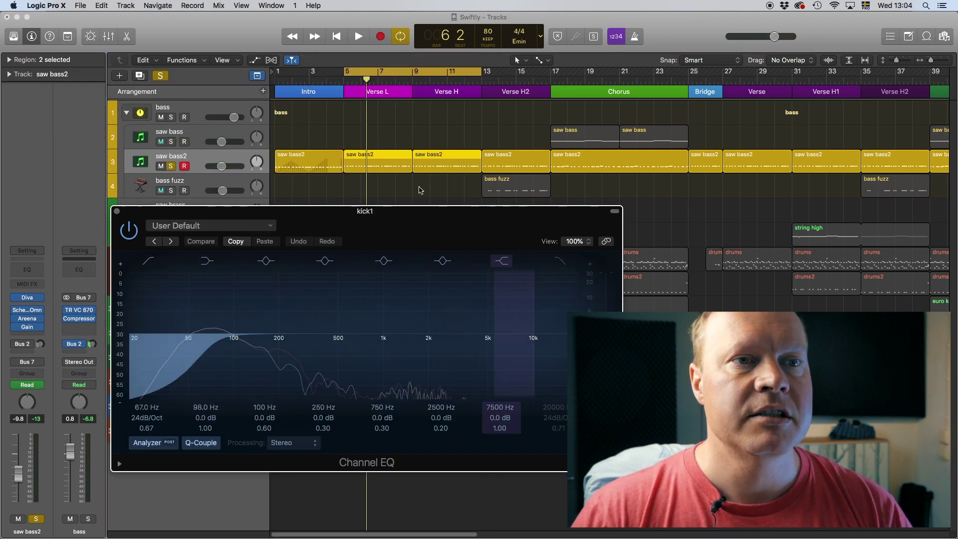
pyautogui.moveTo(406, 211); pyautogui.dragTo(341, 137)
pyautogui.press('space')
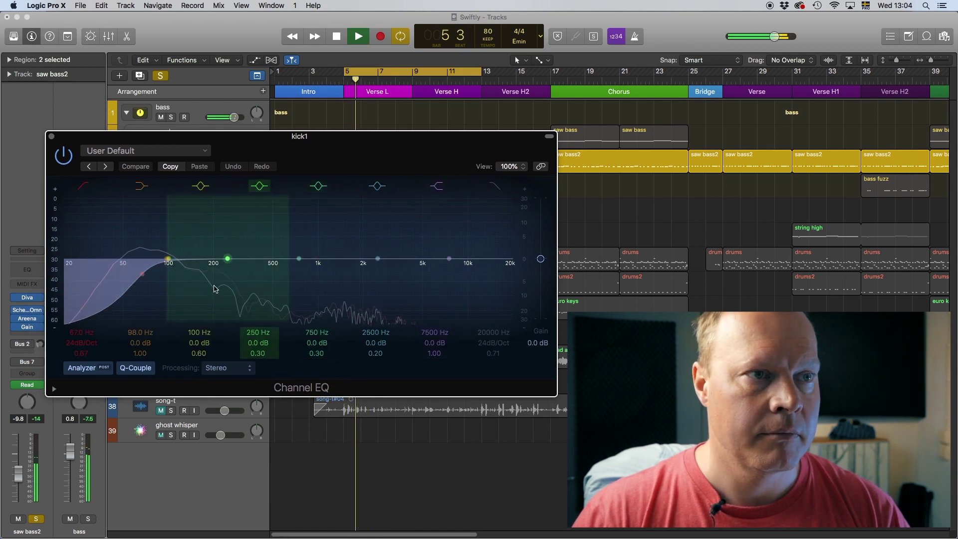
pyautogui.press('space')
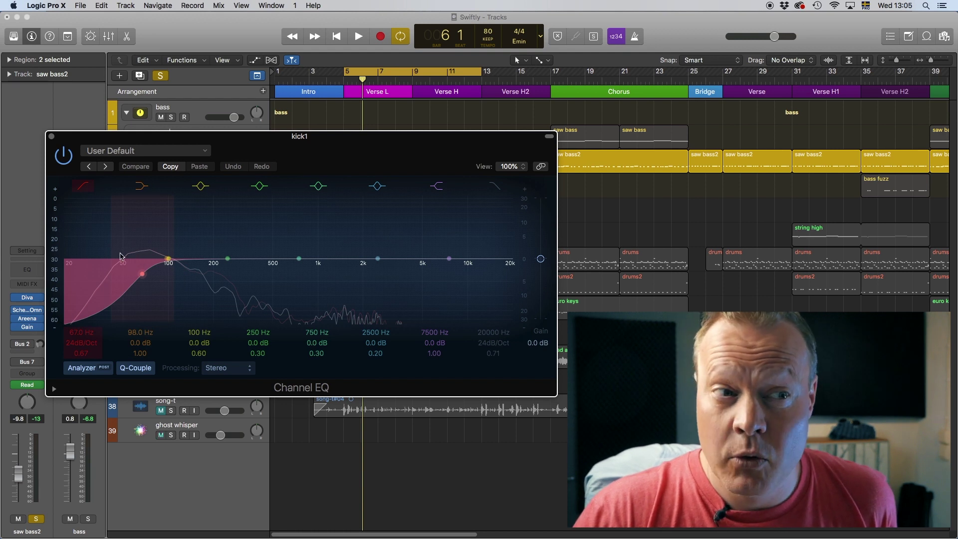
pyautogui.click(53, 136)
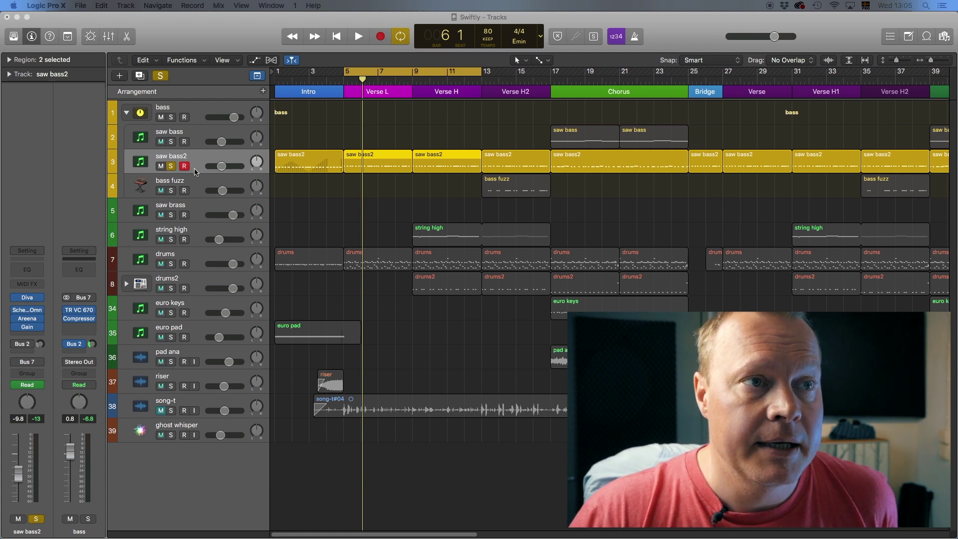
# Step: Reopen saw bass2's Scheps Omni Channel, keep Side Chain on Bus 12, and enable DS² EXT SC
pyautogui.click(189, 158)
pyautogui.click(27, 310)
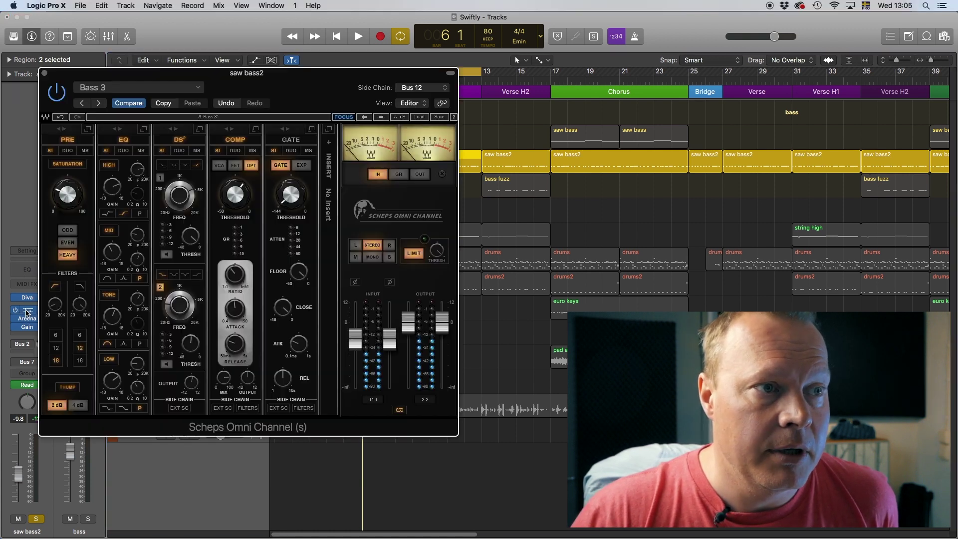
pyautogui.moveTo(236, 85); pyautogui.dragTo(267, 76)
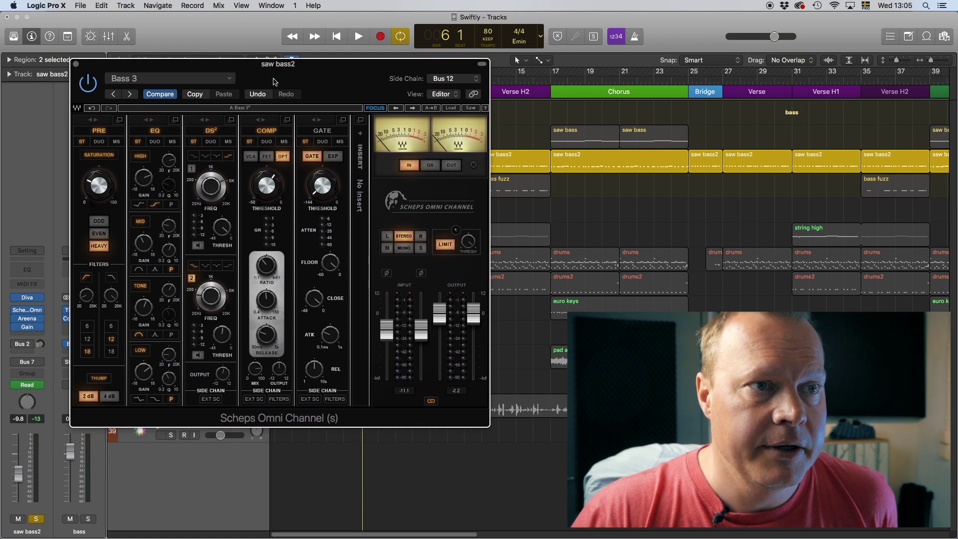
pyautogui.click(449, 79)
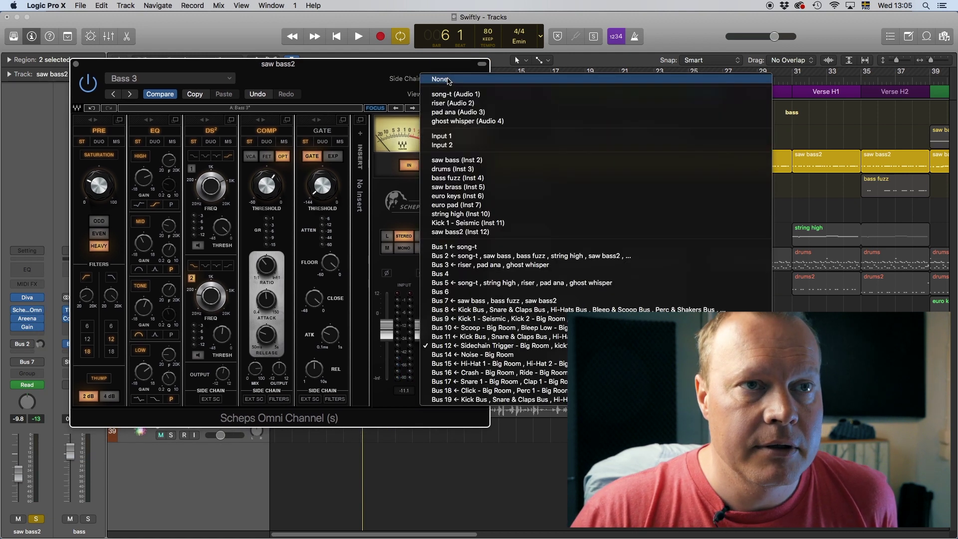
pyautogui.click(480, 348)
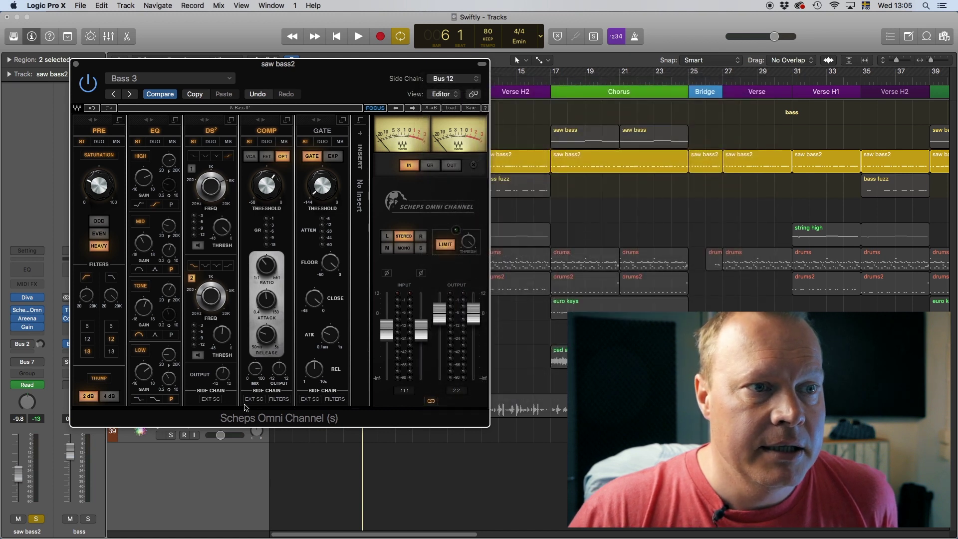
pyautogui.click(211, 399)
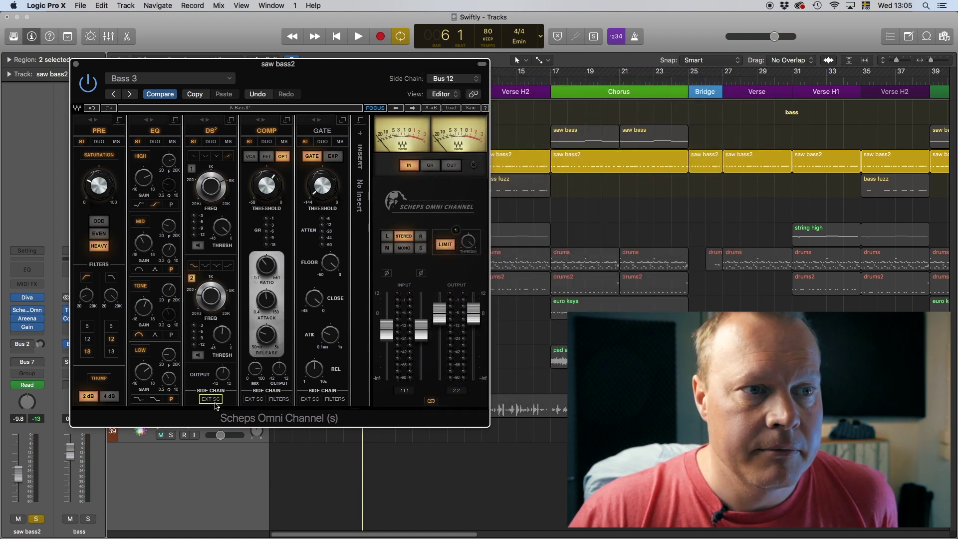
pyautogui.click(210, 399)
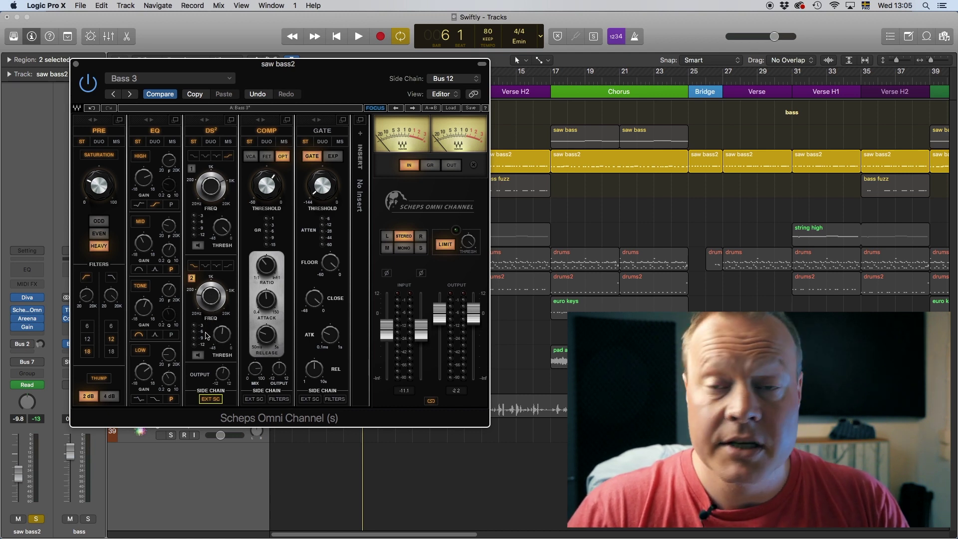
# Step: Play back and raise the DS² band 2 frequency from 67 to 74 while listening
pyautogui.press('space')
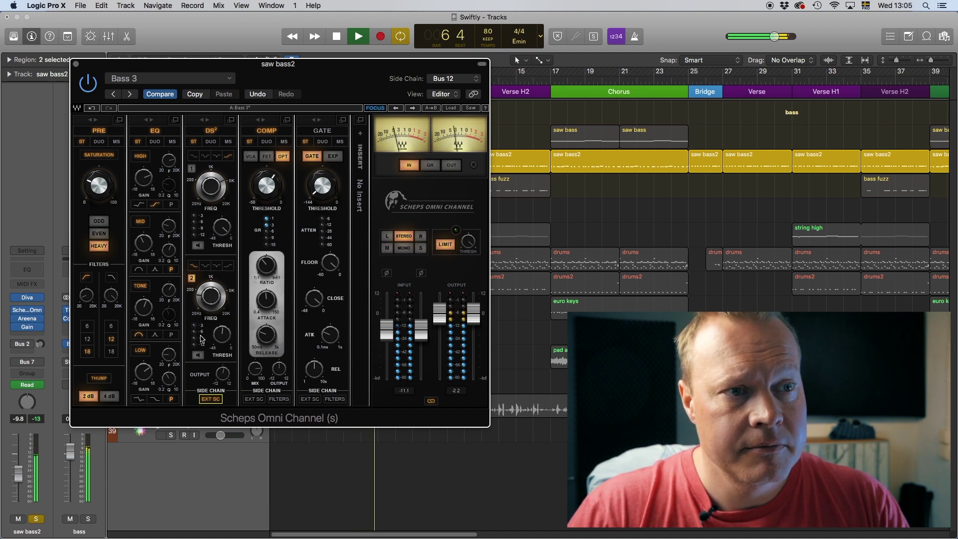
pyautogui.click(212, 296)
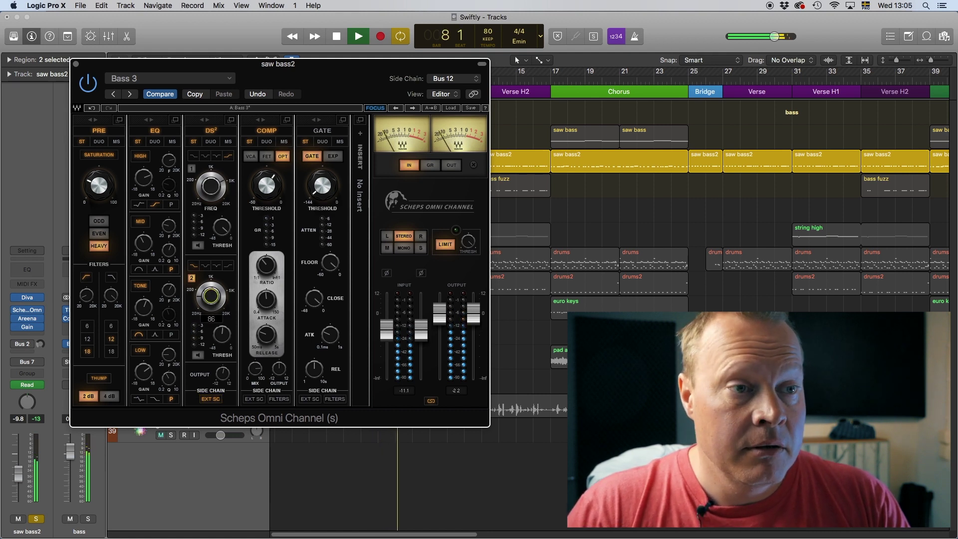
pyautogui.moveTo(211, 296); pyautogui.dragTo(212, 289)
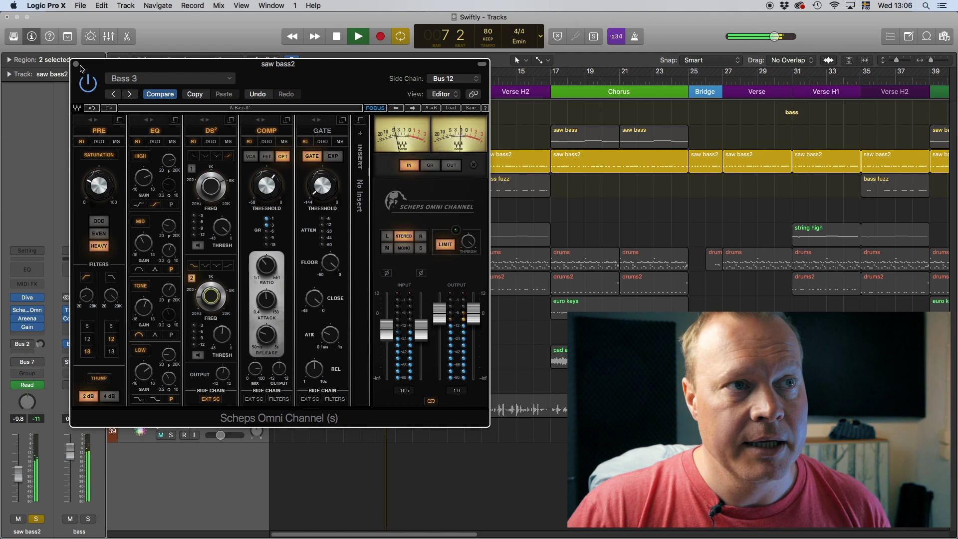
# Step: Close the plugin window with Cmd+W, turn off saw bass2's solo, and stop playback near bar 10
pyautogui.press('super+w')
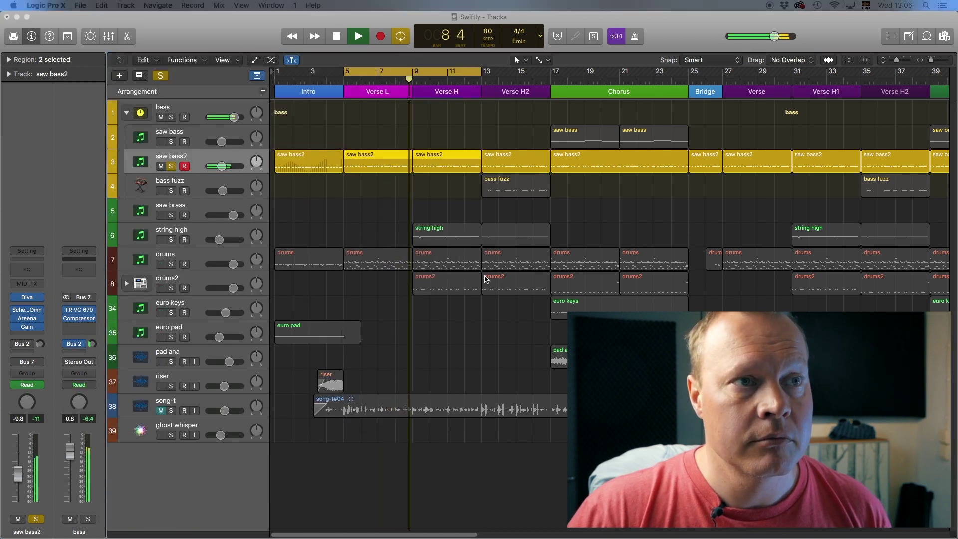
pyautogui.click(170, 166)
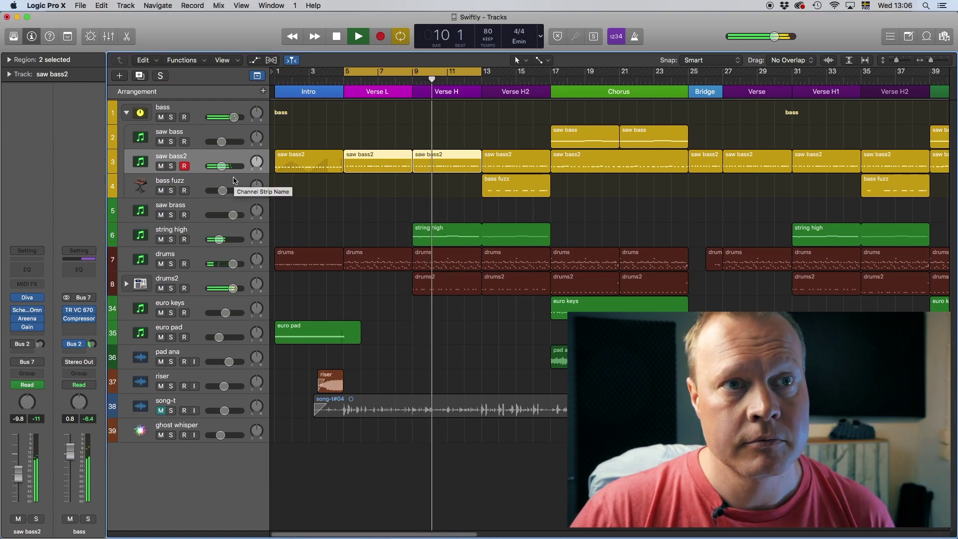
pyautogui.press('space')
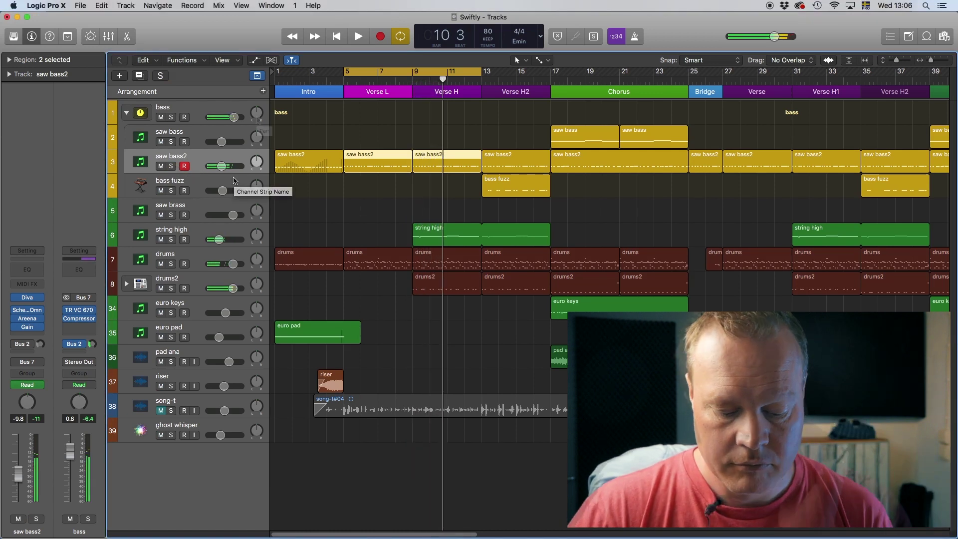